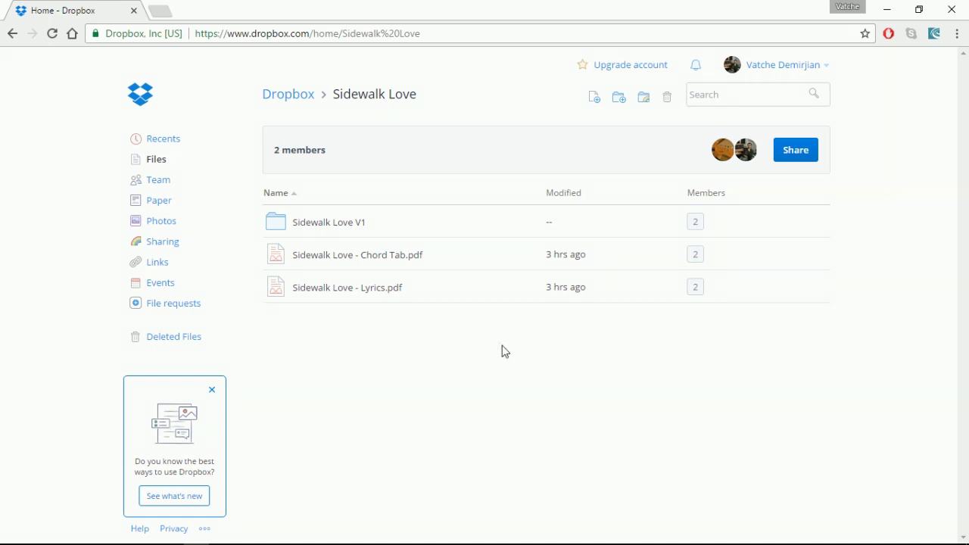
Step: Show the local Dropbox Sidewalk Love folder beside the web copy and compare their contents
mouse_move(686, 539)
mouse_move(398, 539)
click(117, 536)
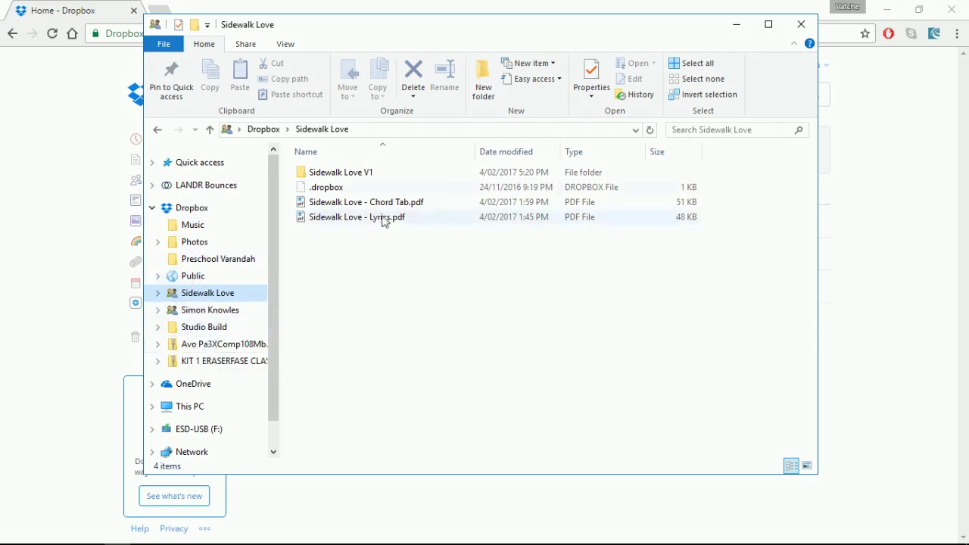
drag(393, 28, 645, 65)
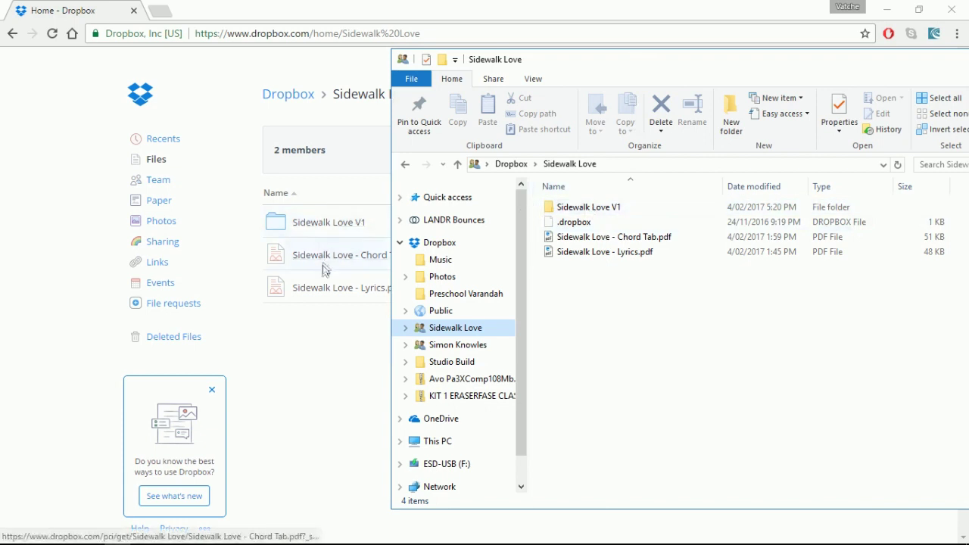
drag(318, 288, 564, 250)
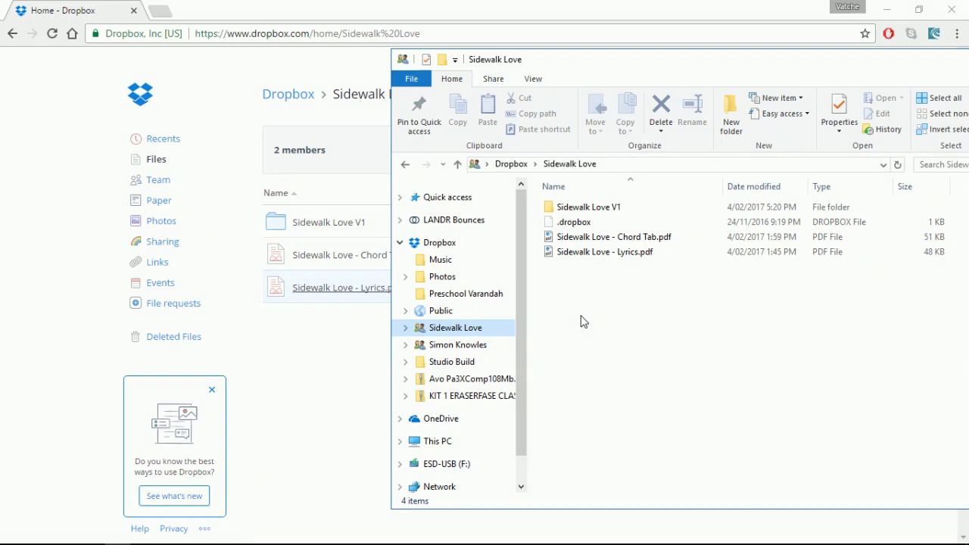
drag(599, 63, 436, 55)
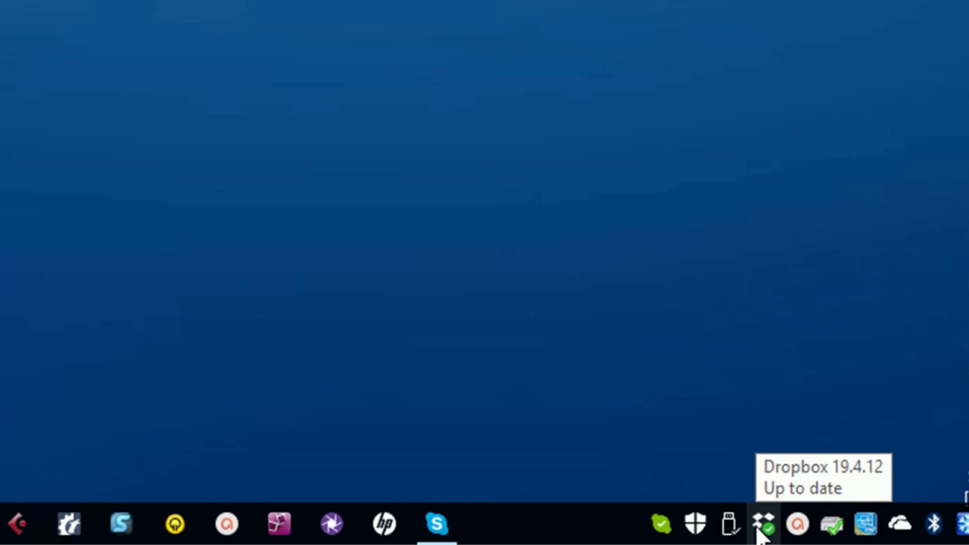
Step: Pause Dropbox syncing from the tray activity panel
click(762, 532)
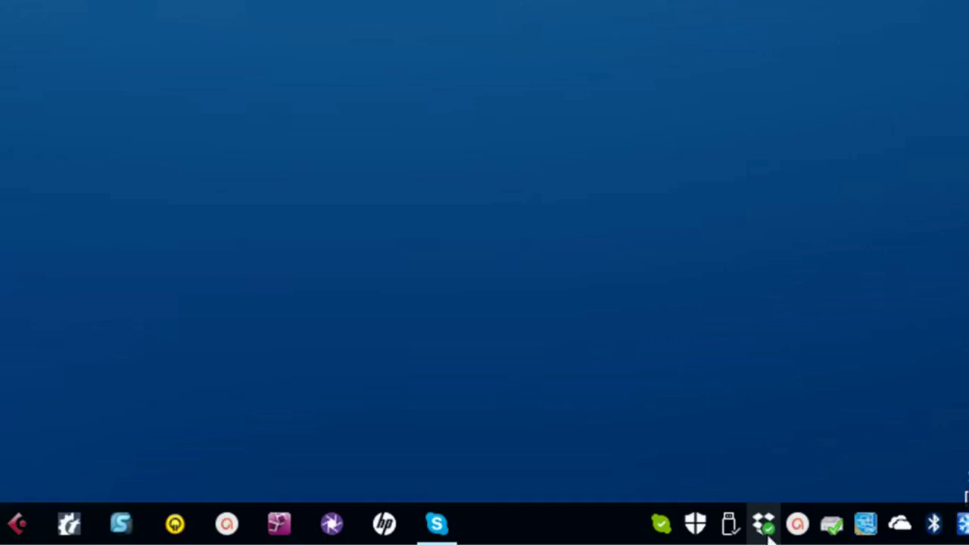
click(765, 526)
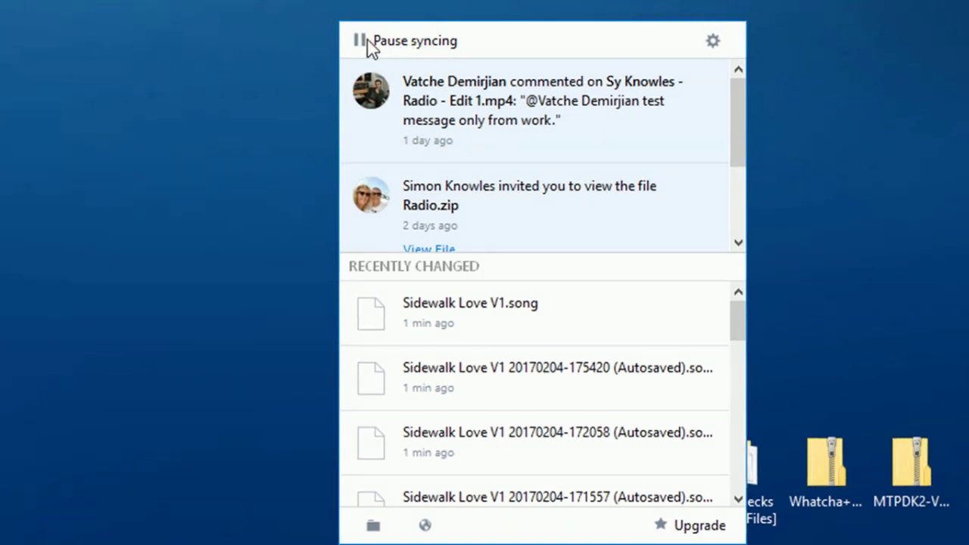
click(409, 43)
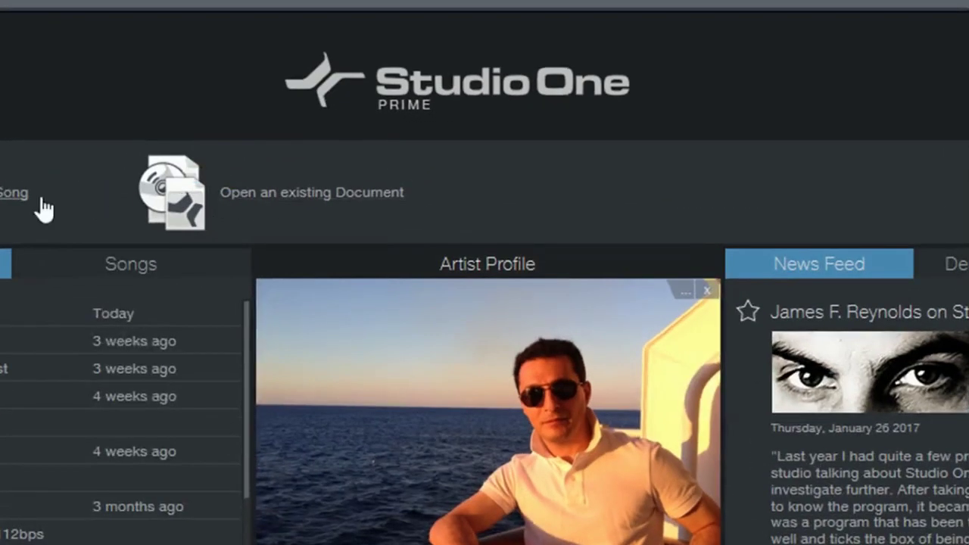
Step: Start a new song titled 'My New demo song' and browse for its save location
click(3, 208)
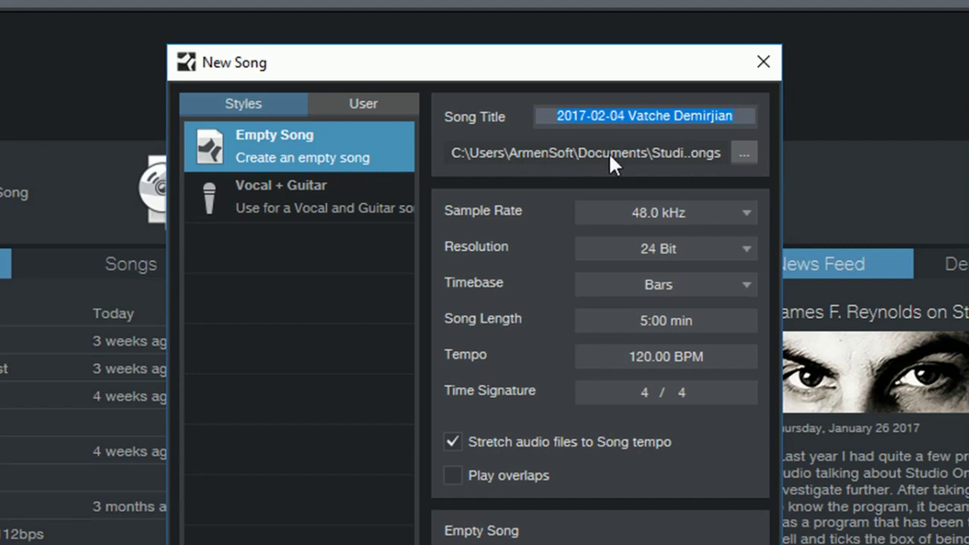
text(My)
text( Ne)
key(BackSpace)
text(ew demo)
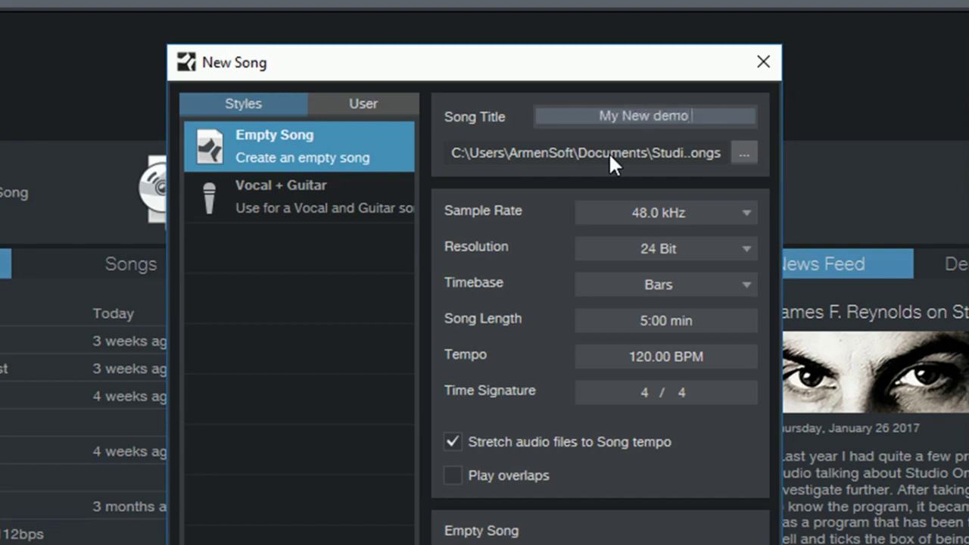
text( song)
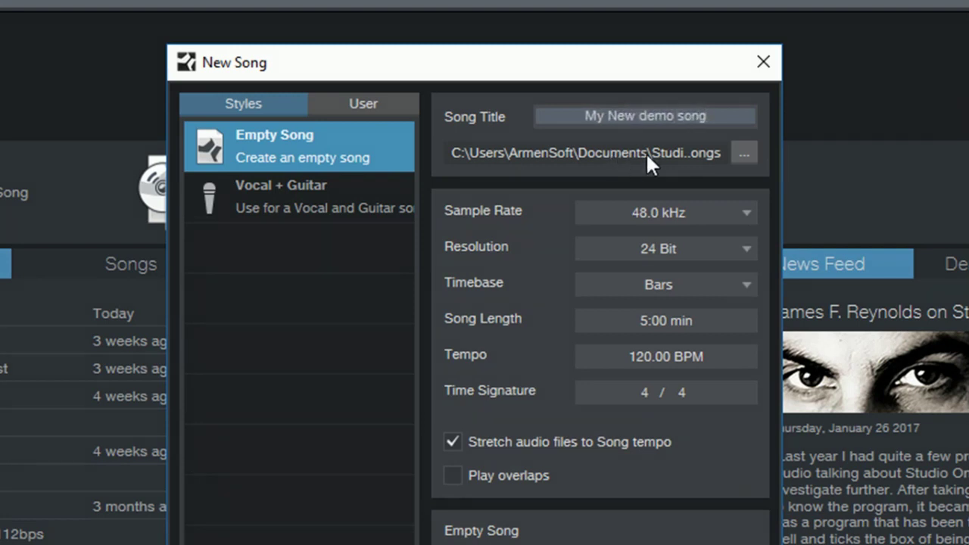
click(744, 154)
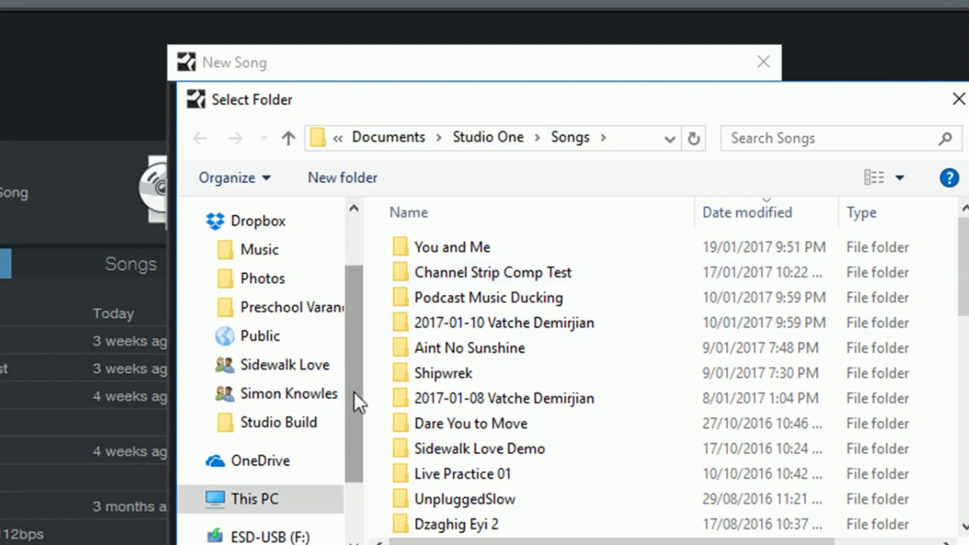
Step: Create a 'My demo song' folder inside Dropbox and select it as the save location
drag(354, 392, 364, 340)
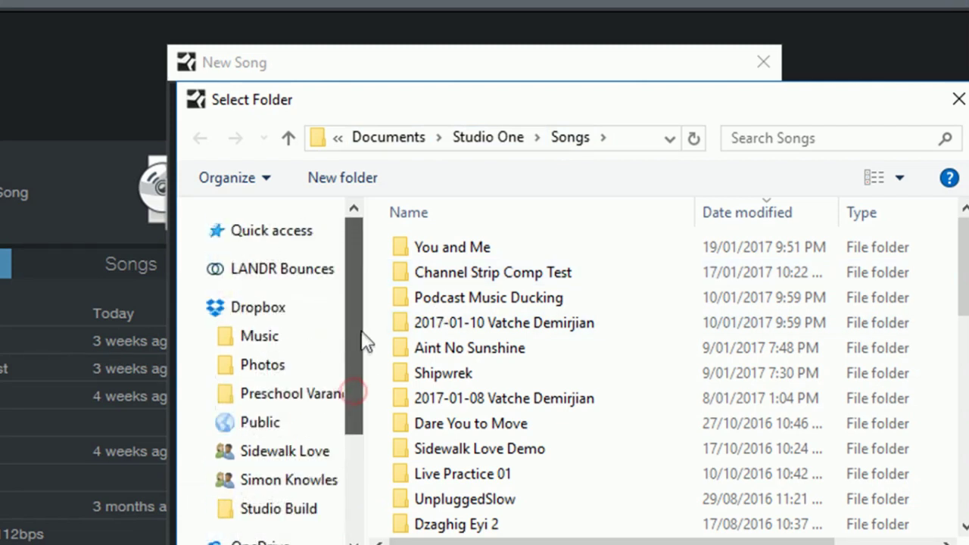
click(277, 310)
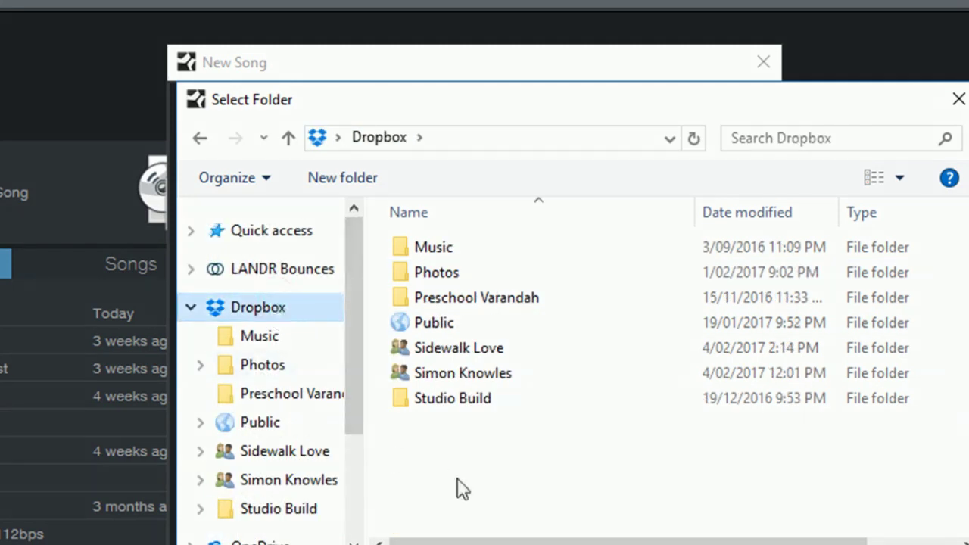
click(346, 180)
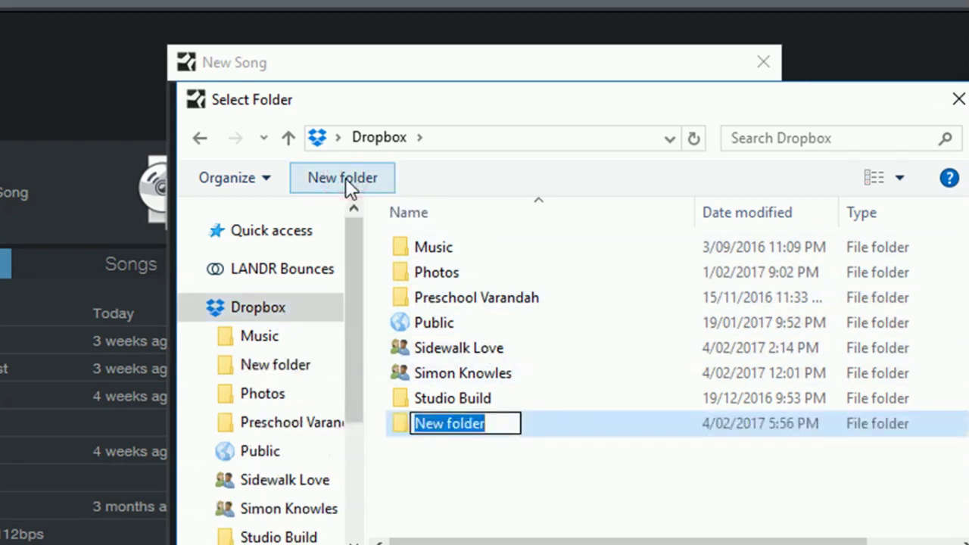
text(My demo )
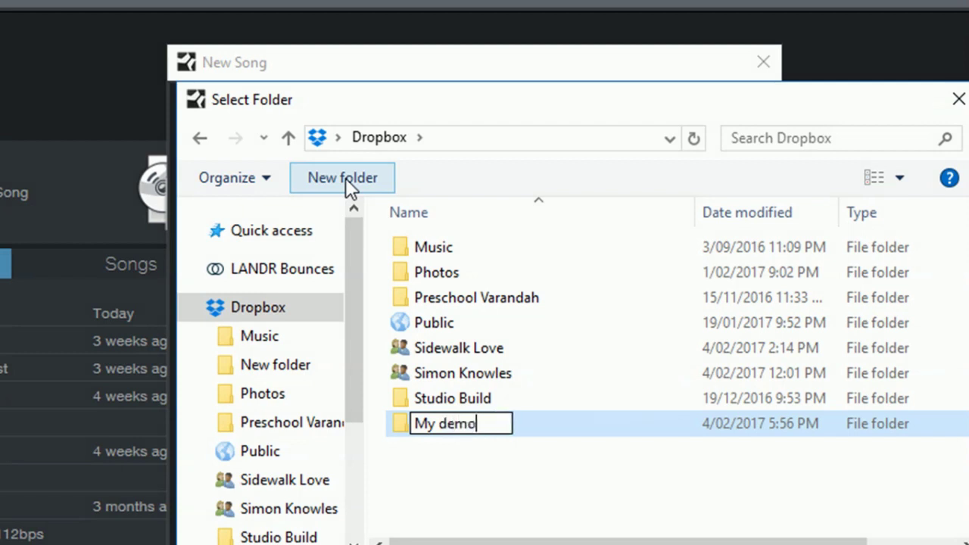
text(song)
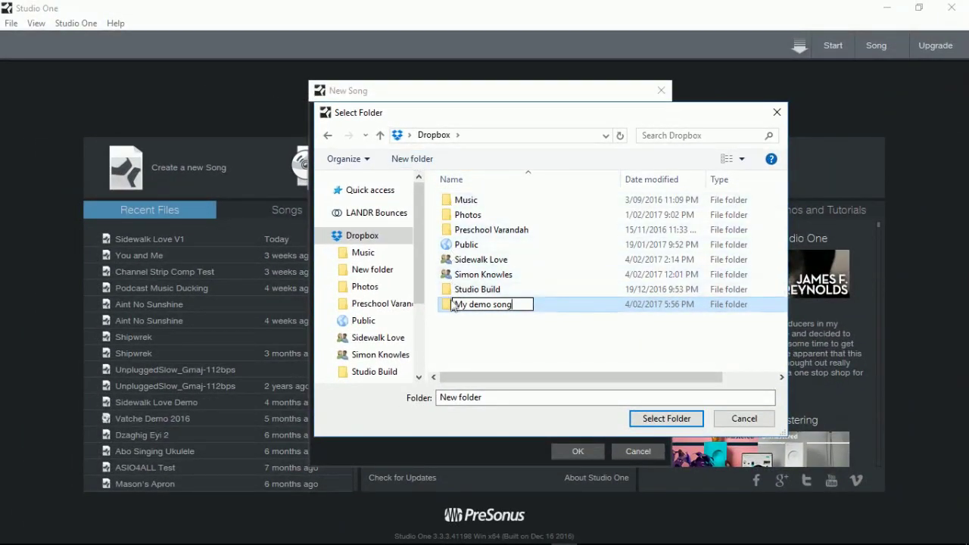
double_click(454, 306)
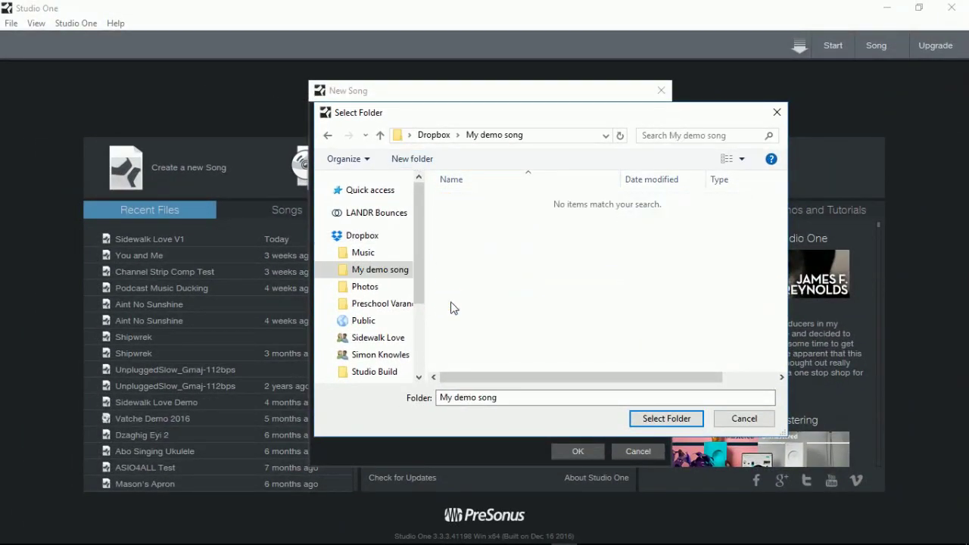
click(662, 418)
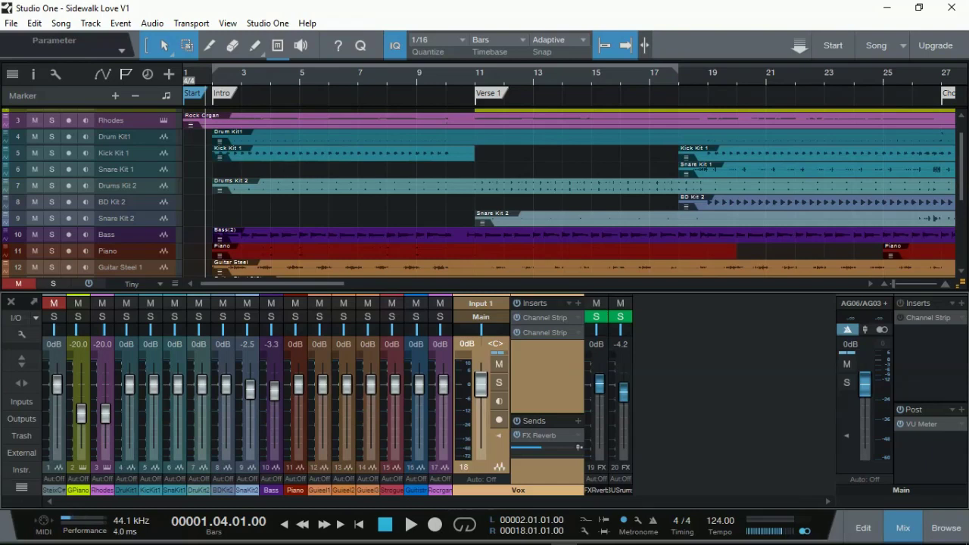
Step: Check that Dropbox reports Up to date while Sidewalk Love V1 is open
mouse_move(703, 538)
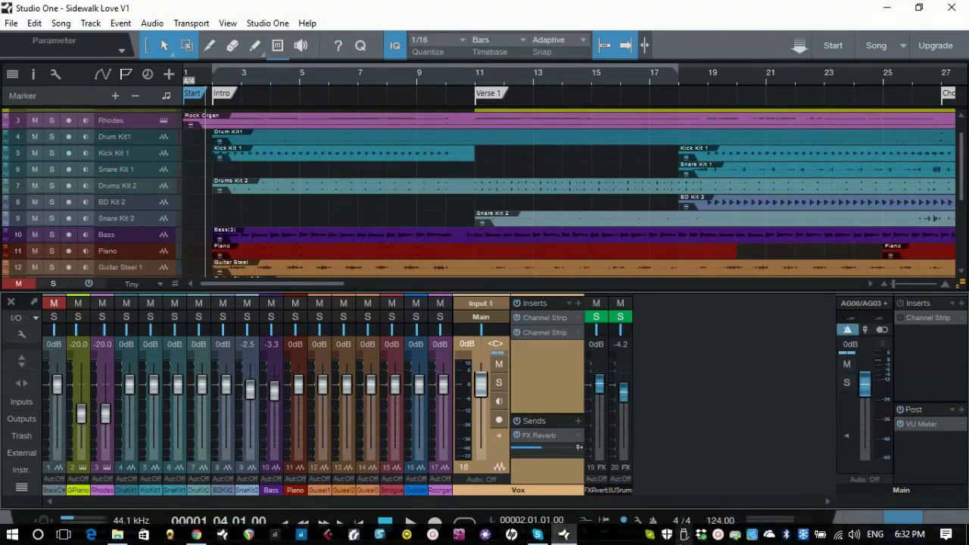
Step: Pause Dropbox syncing from the tray panel and return to the song
click(702, 536)
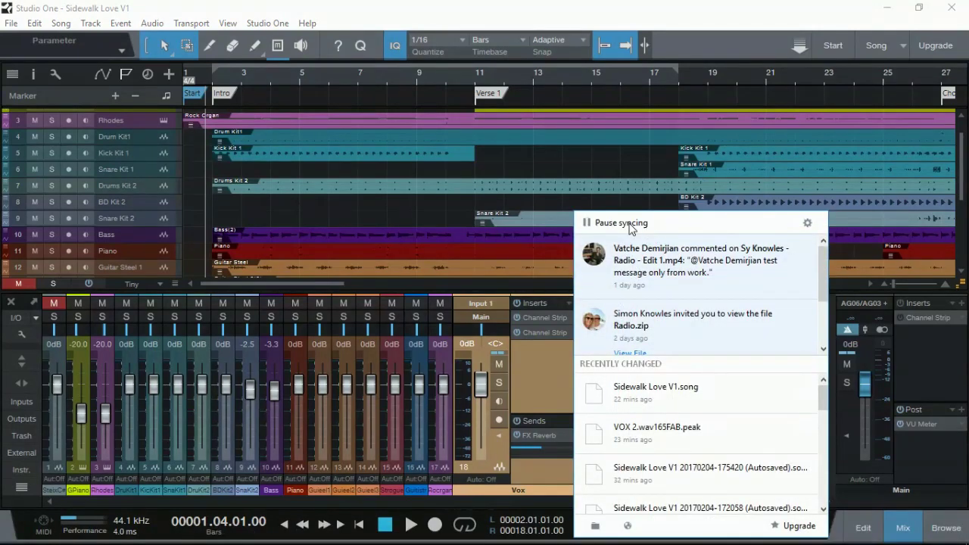
click(625, 226)
click(514, 23)
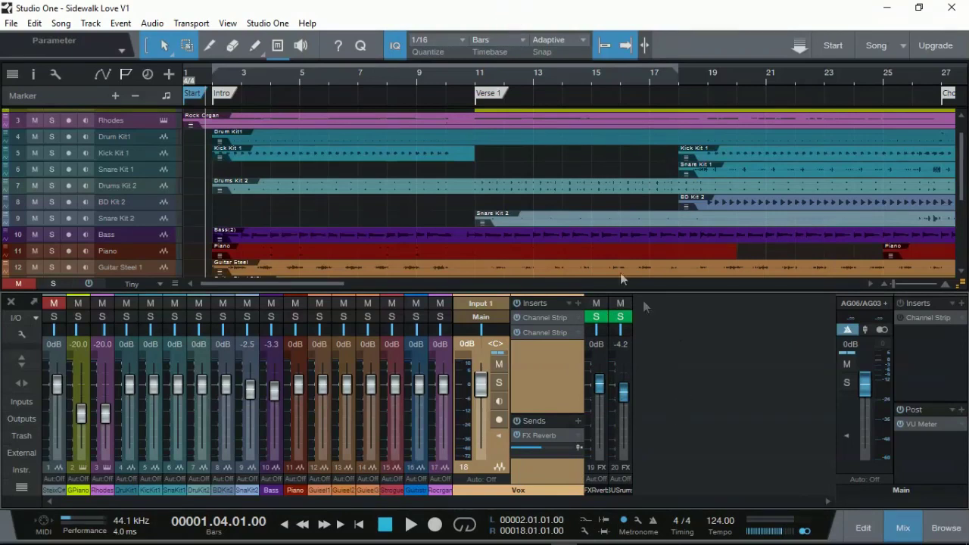
Step: Scroll down to the Vox track with its vocal recording at Verse 1
scroll(614, 250, down, 5)
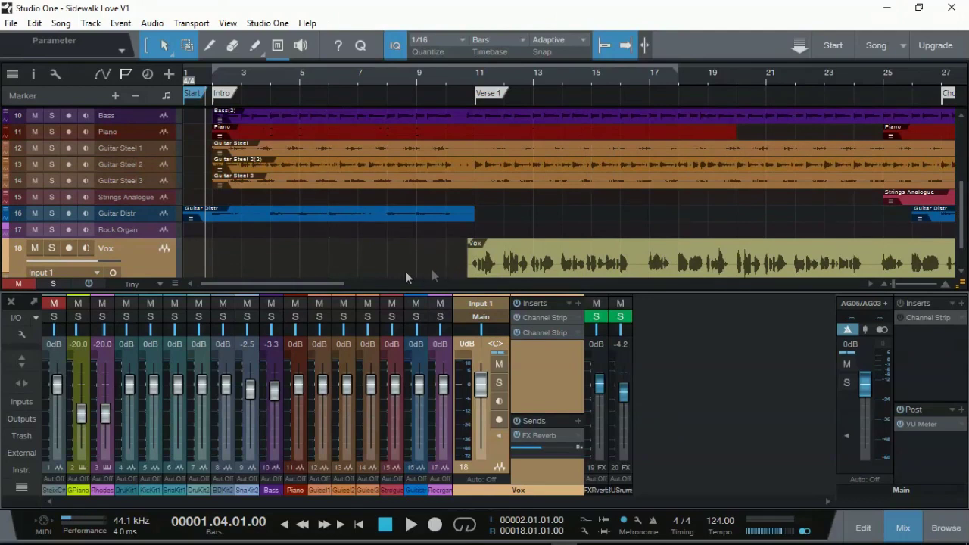
scroll(522, 268, down, 1)
scroll(524, 261, down, 1)
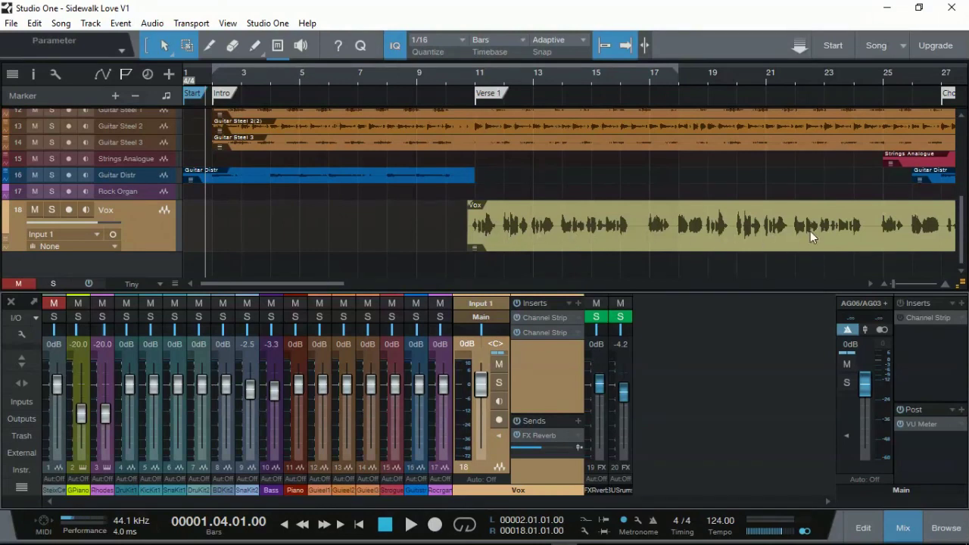
mouse_move(326, 284)
mouse_down()
mouse_move(771, 290)
mouse_move(320, 290)
mouse_up()
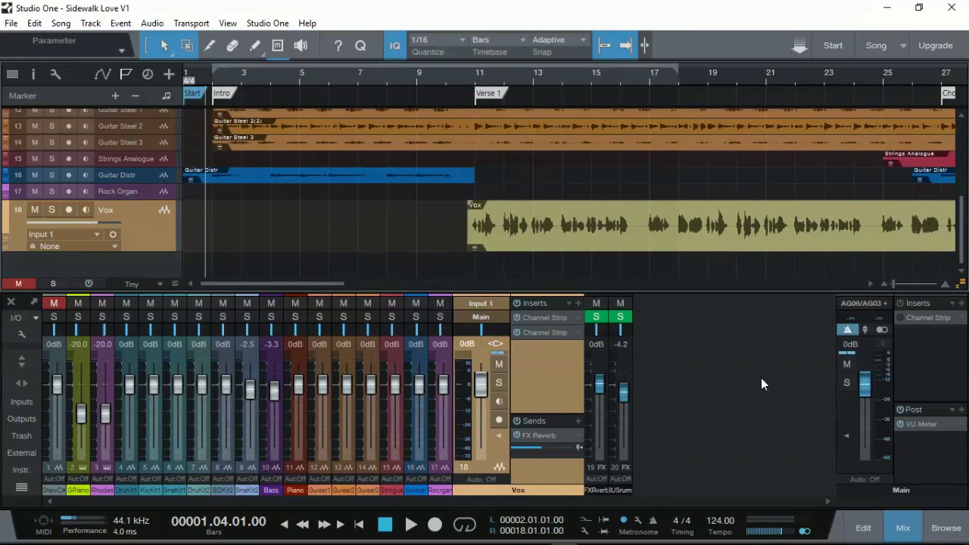
Step: View the Dropbox panel showing syncing paused and Sidewalk Love V1.song recently changed
mouse_move(668, 539)
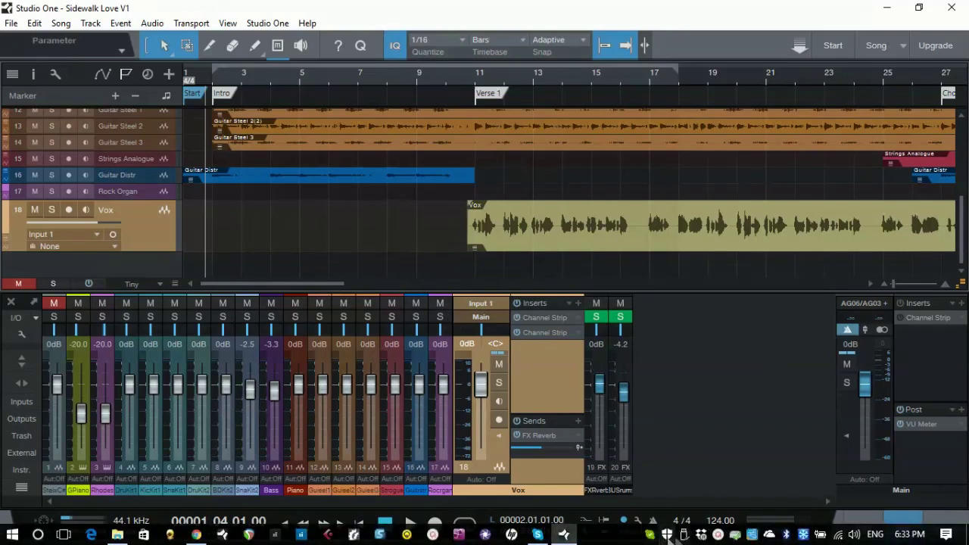
click(701, 535)
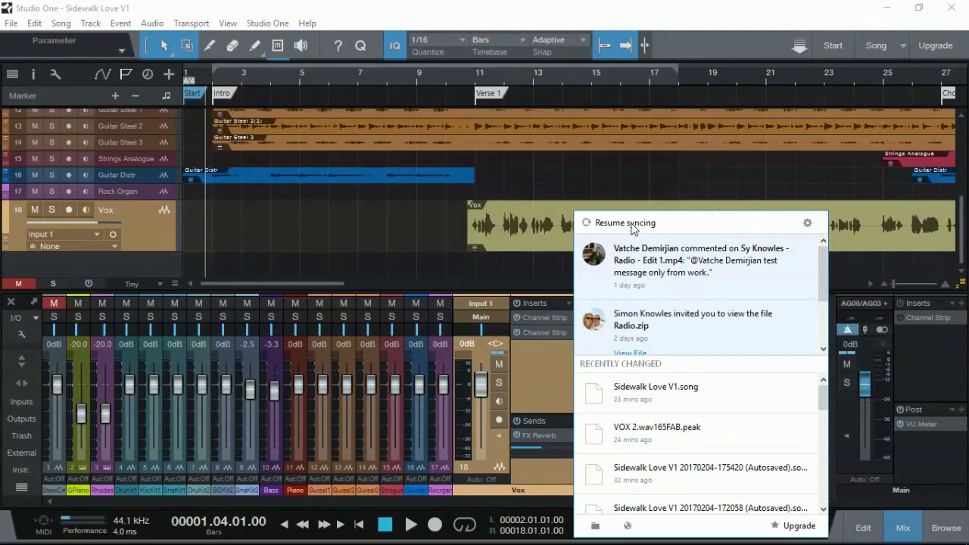
Step: Navigate the Dropbox web page up to the shared Sidewalk Love folder via the breadcrumbs
mouse_move(205, 538)
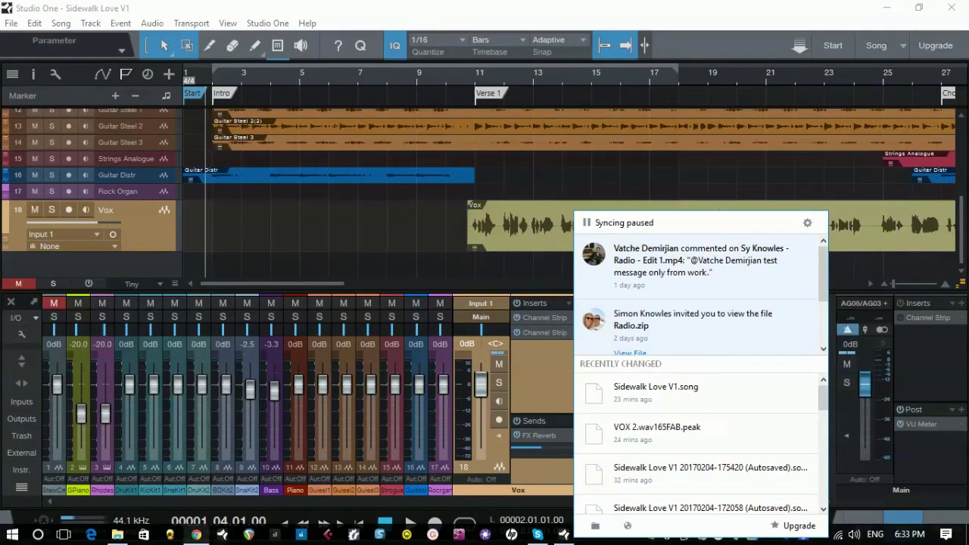
click(196, 535)
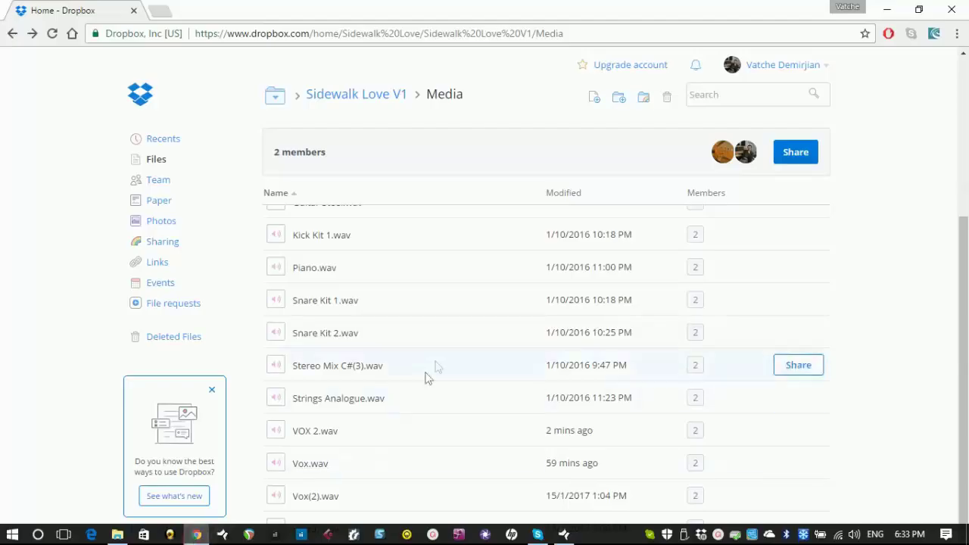
scroll(467, 261, up, 1)
scroll(466, 261, up, 3)
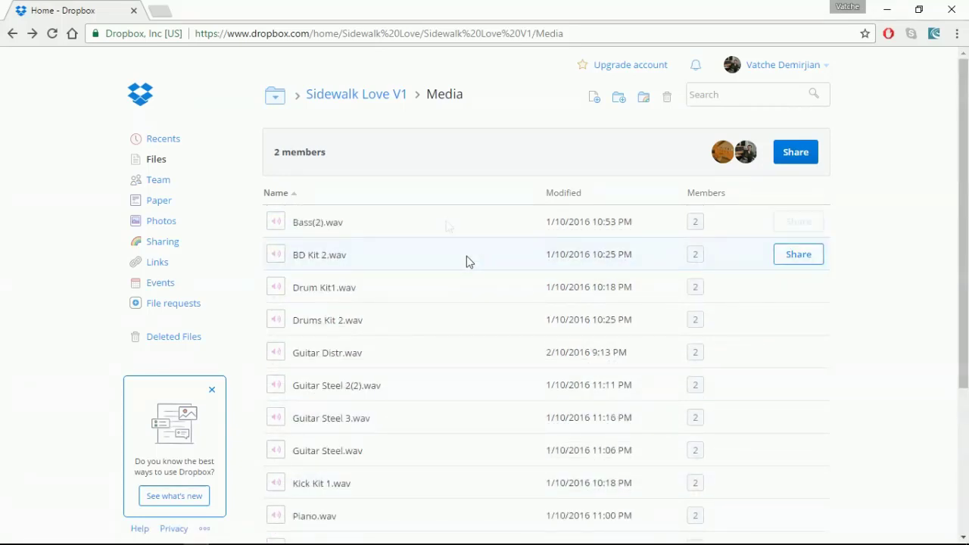
click(353, 94)
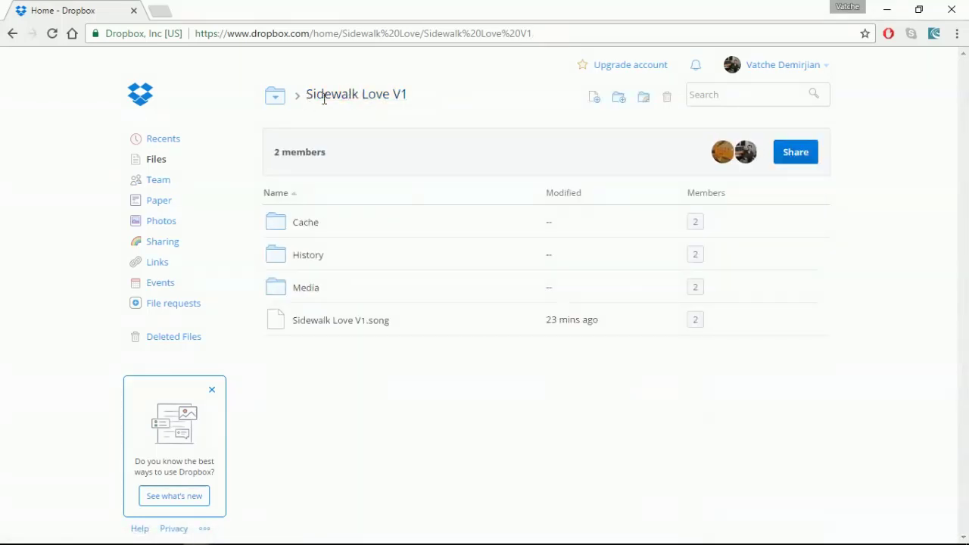
click(277, 100)
click(288, 138)
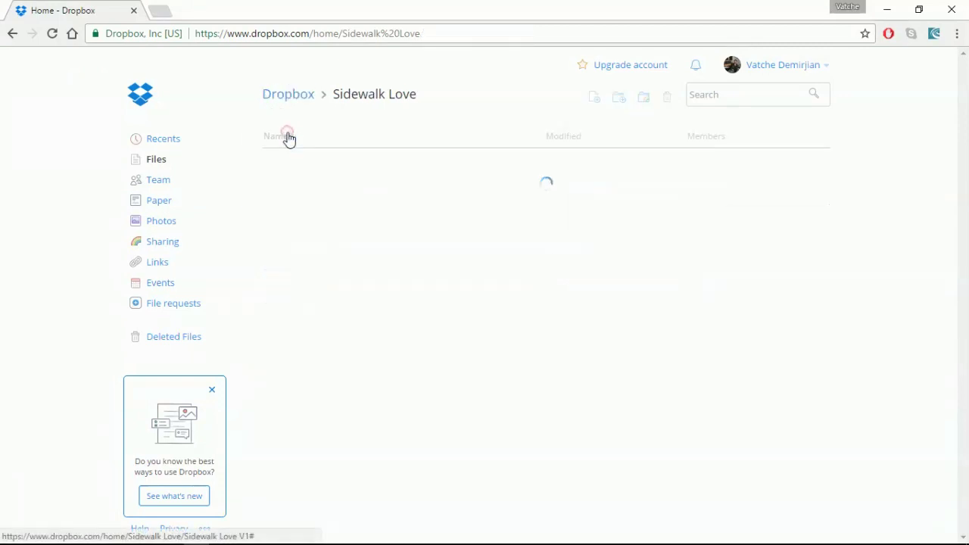
mouse_move(721, 155)
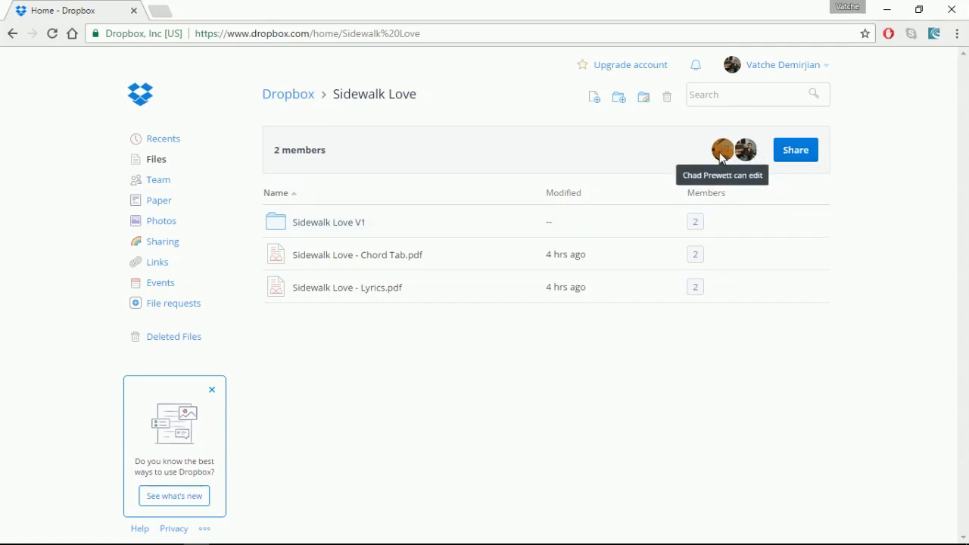
click(795, 158)
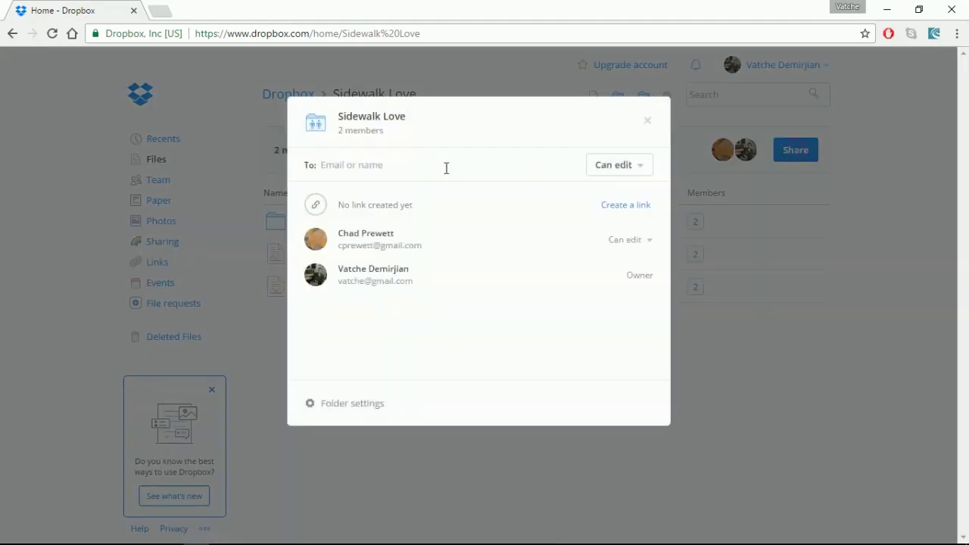
click(382, 164)
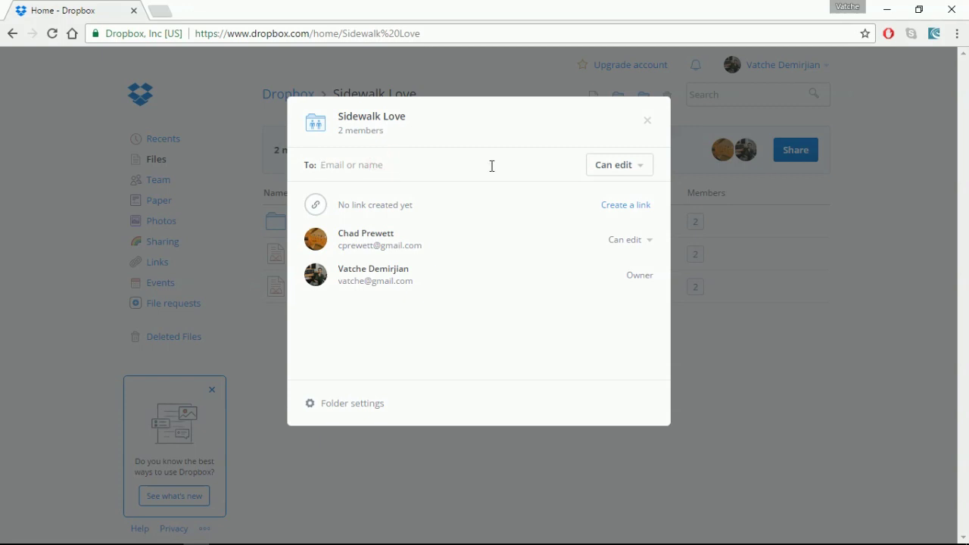
click(647, 121)
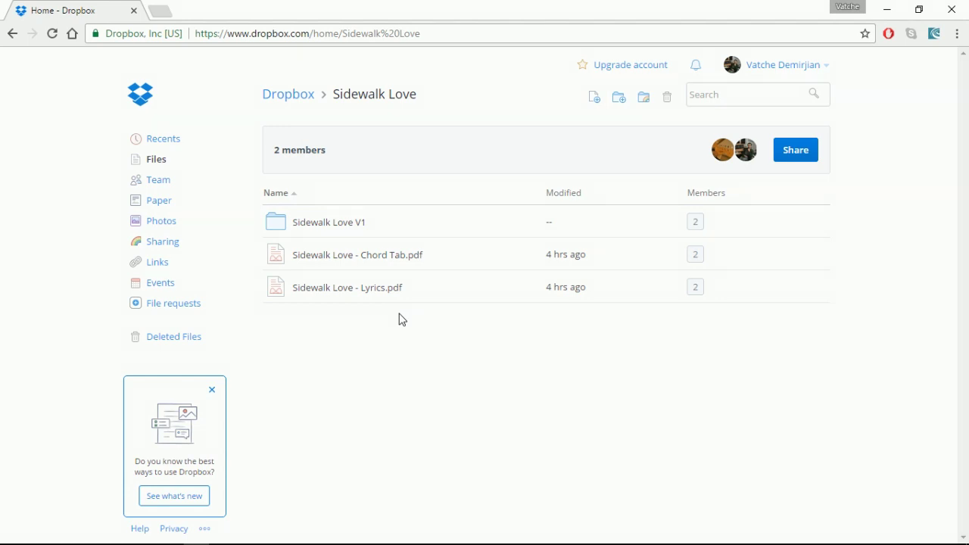
Step: Back in Sidewalk Love V1, play from bar 1 and stop at the start
click(887, 9)
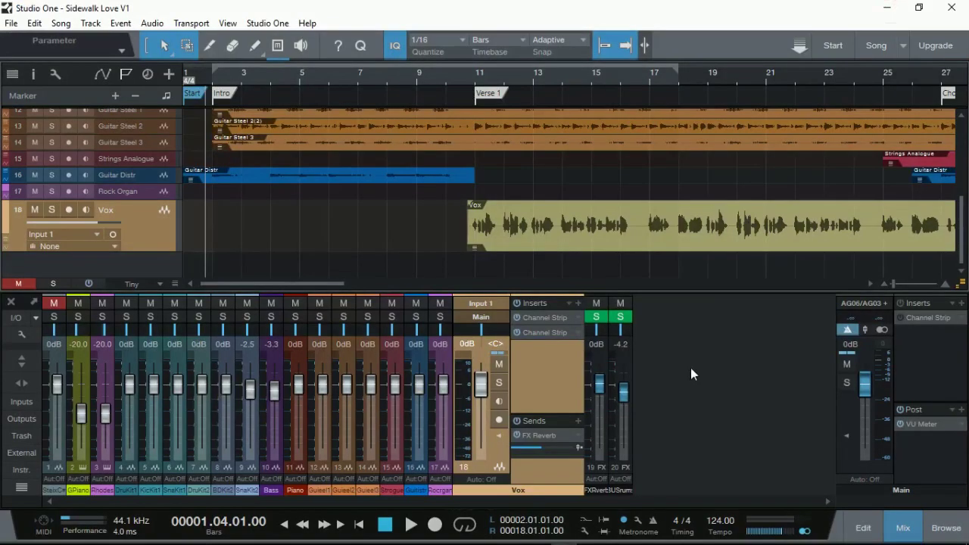
click(359, 524)
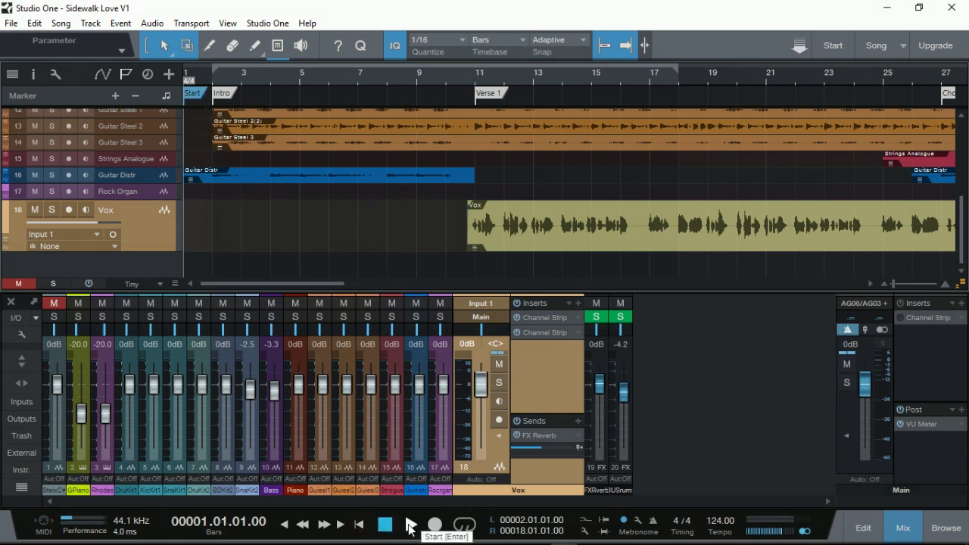
click(409, 526)
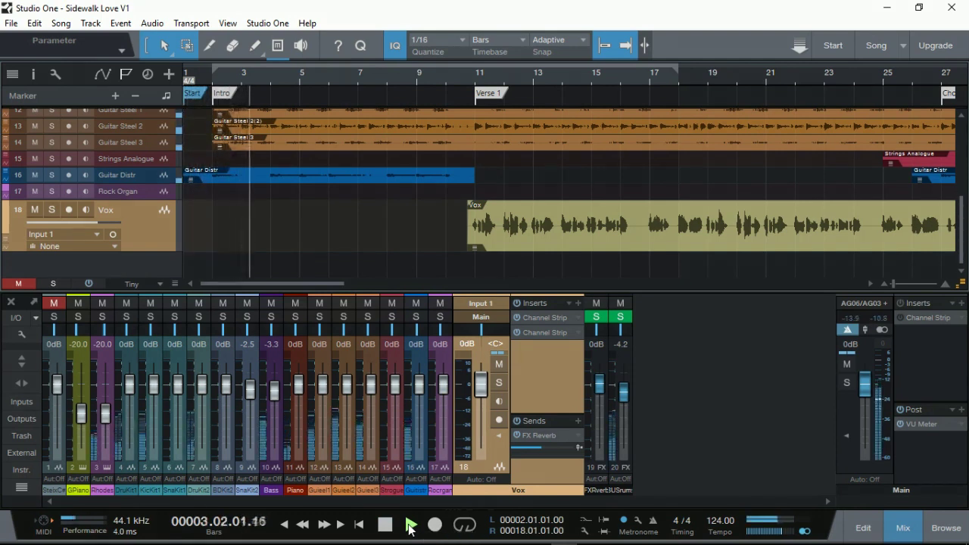
click(386, 525)
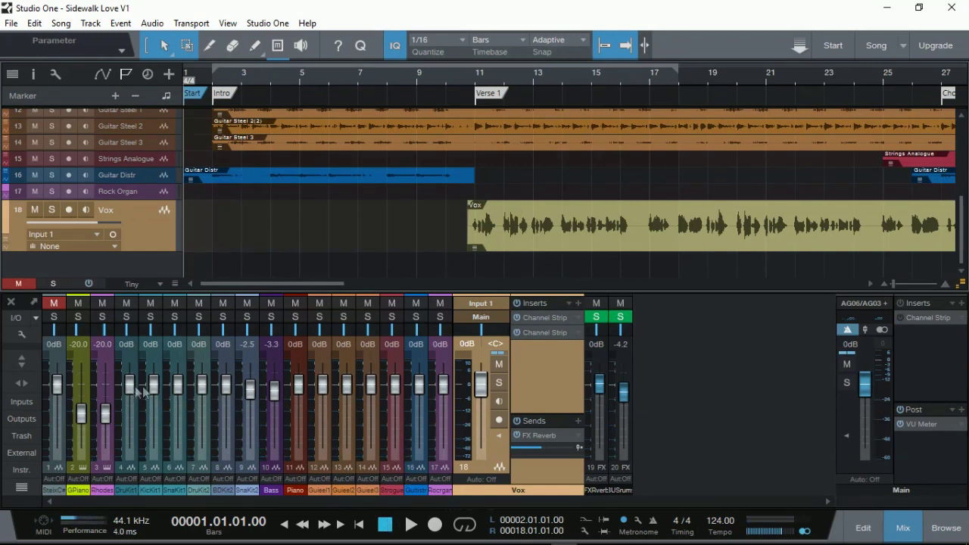
mouse_move(428, 390)
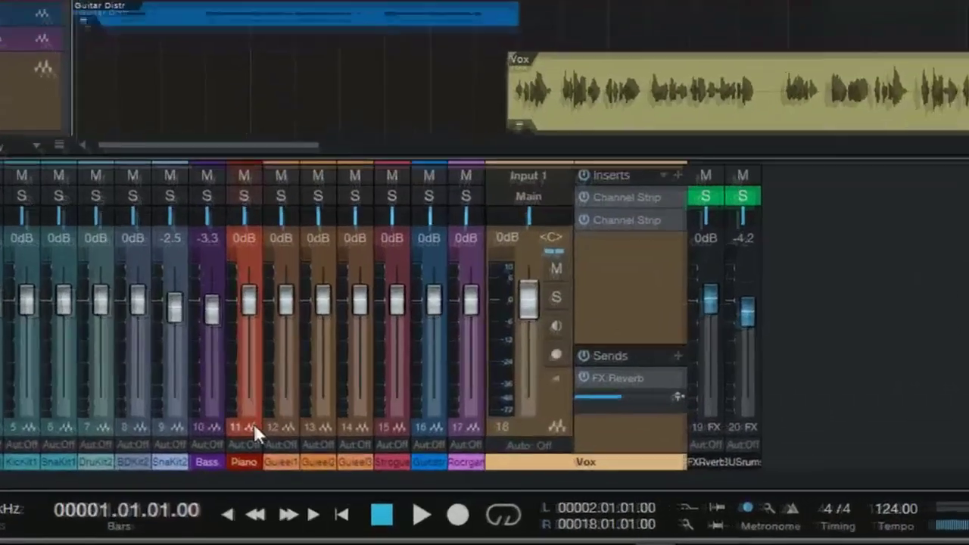
Step: Inspect and collapse the Piano and Guitar Steel 1 inserts and sends, then start playback
click(294, 467)
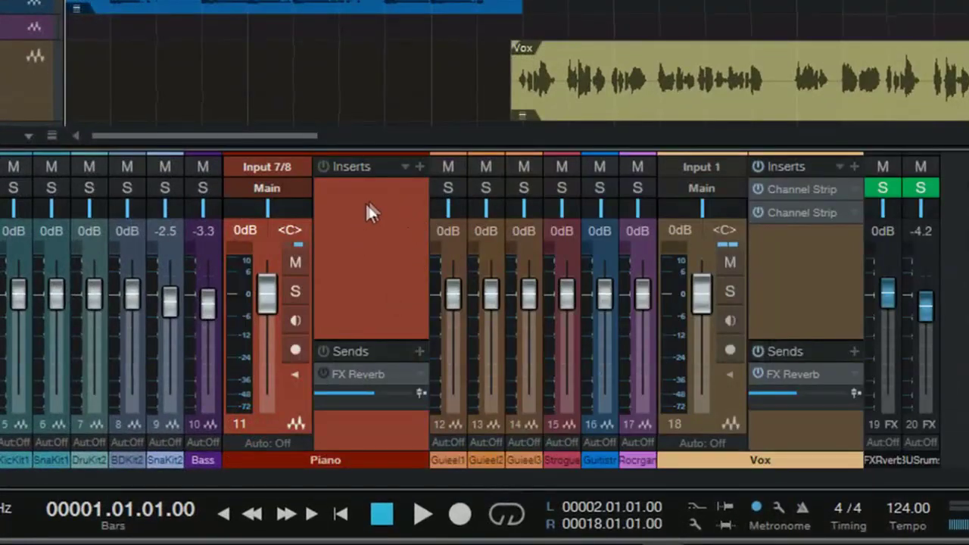
click(450, 435)
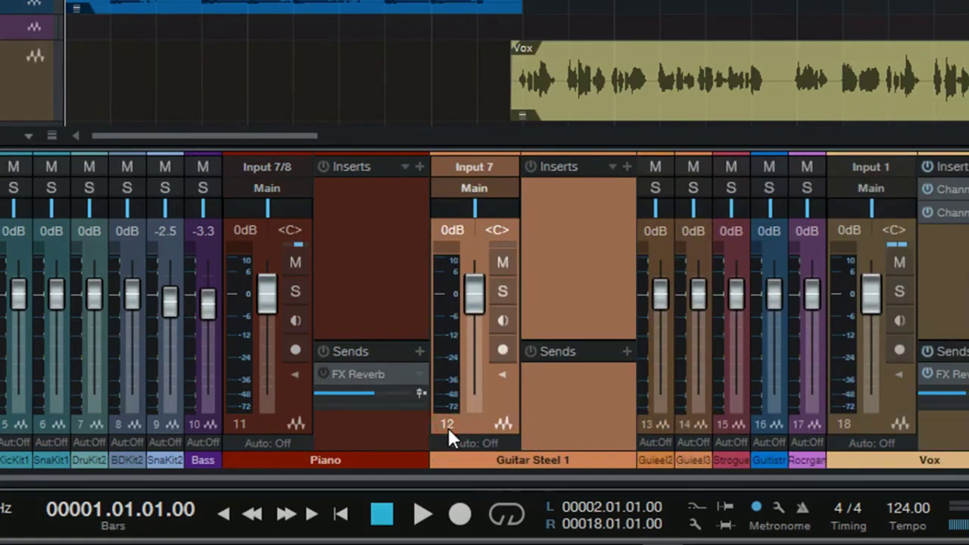
click(486, 419)
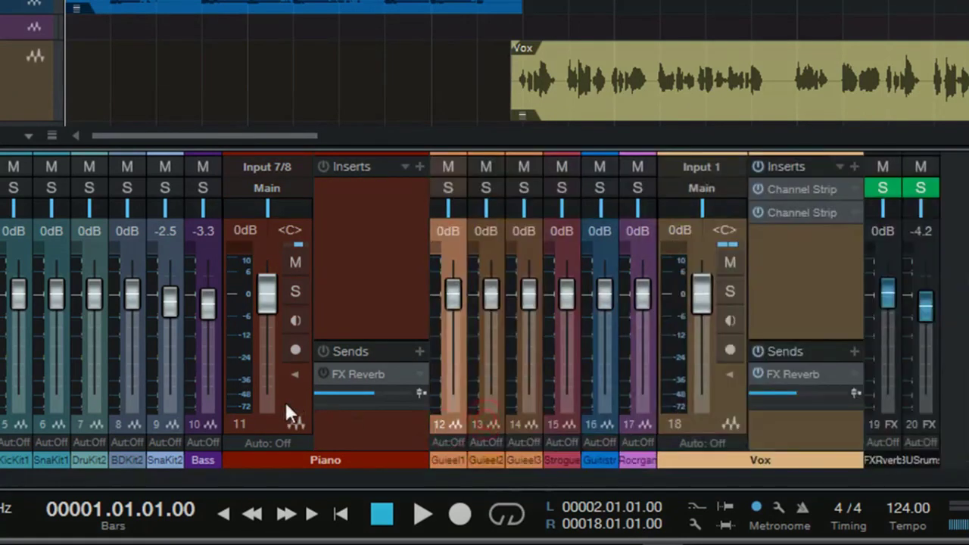
click(288, 424)
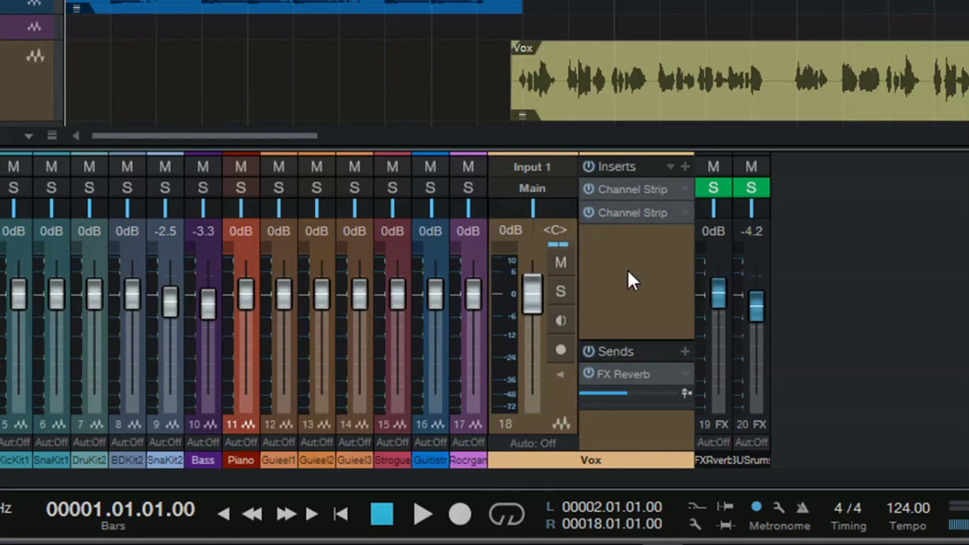
key(space)
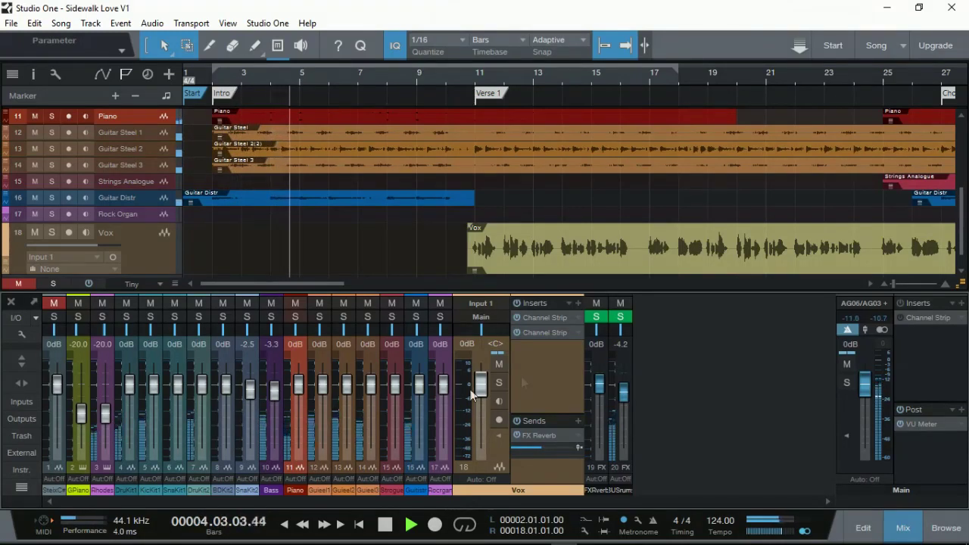
Step: Pull the Strings Analogue fader down to -4.2 dB while Sidewalk Love V1 plays, then stop playback
mouse_move(394, 386)
mouse_down()
mouse_move(395, 395)
mouse_move(419, 390)
mouse_move(395, 392)
mouse_up()
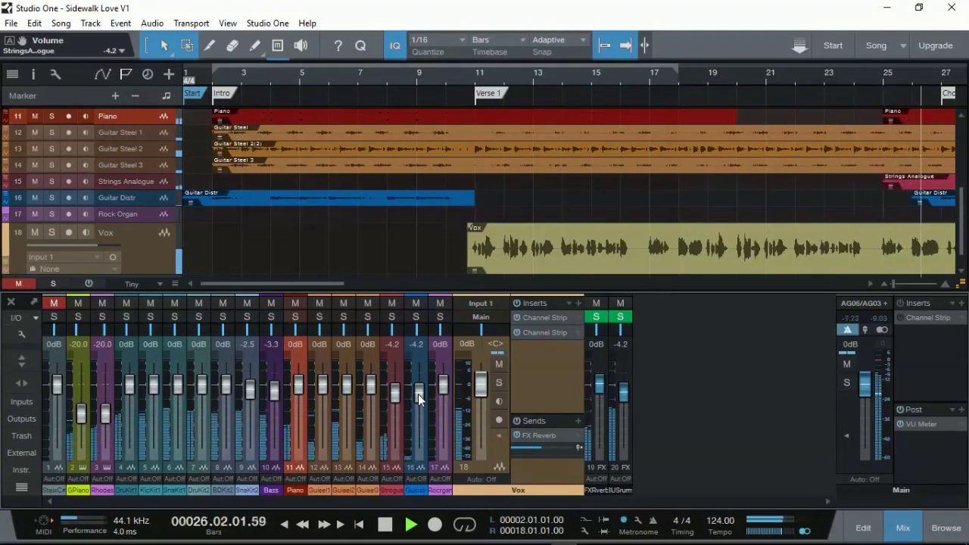
key(space)
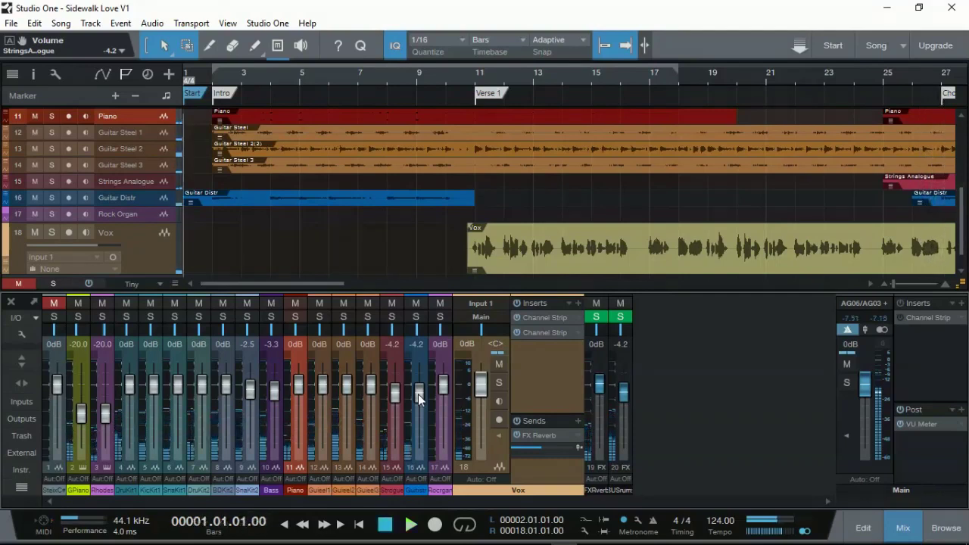